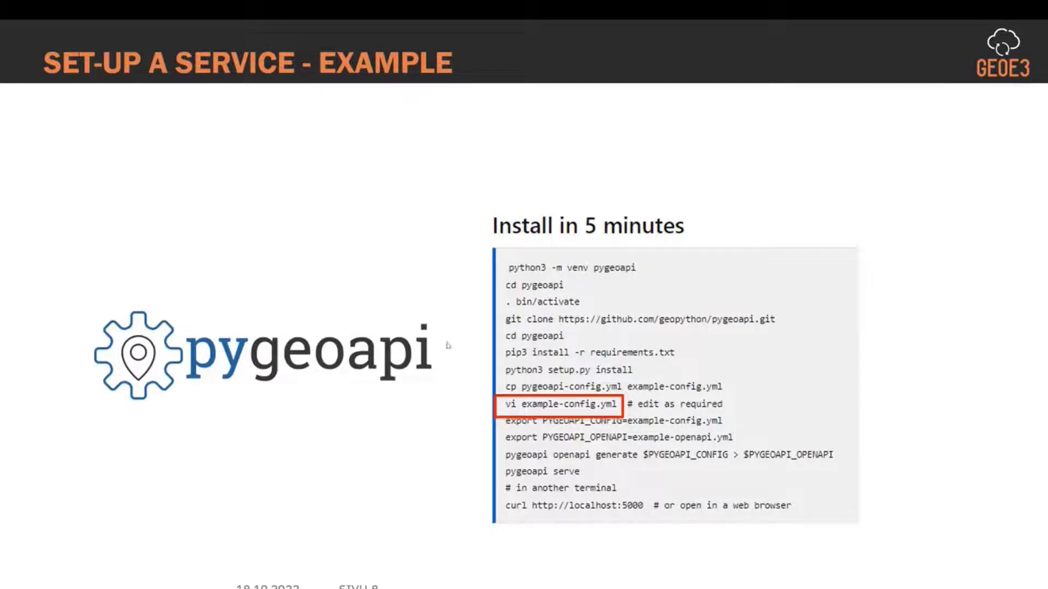
Click on the current slide, then advance to the 'pygeoapi – Service metadata' YAML slide.
{"action": "left_click", "coordinate": [678, 361]}
{"action": "left_click", "coordinate": [638, 381]}
{"action": "left_click", "coordinate": [546, 415]}
{"action": "left_click", "coordinate": [547, 404]}
{"action": "left_click", "coordinate": [574, 418]}
{"action": "key", "text": "Right"}
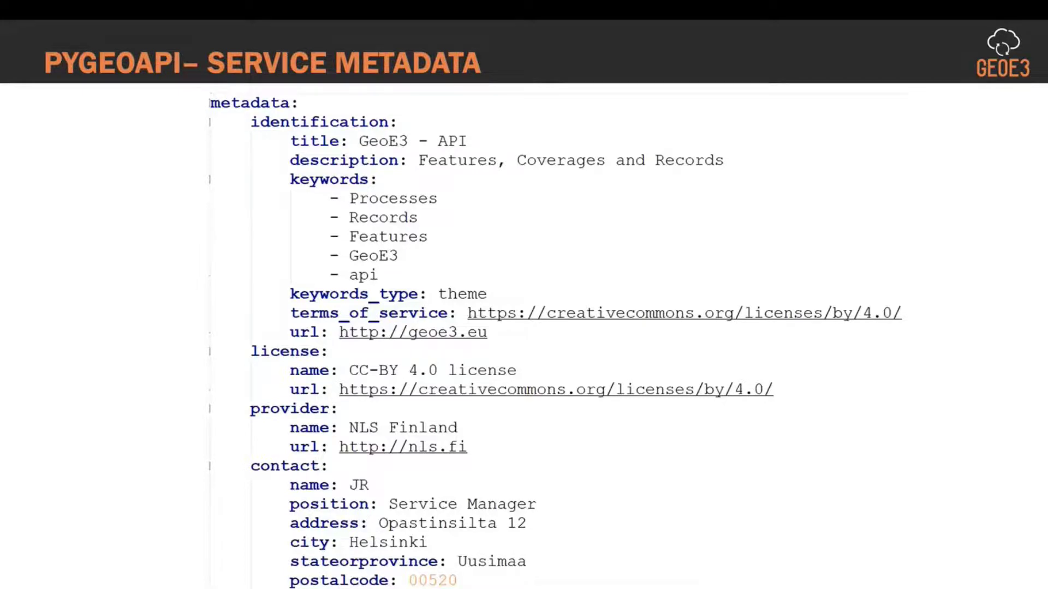
Advance to the GeoE3 - API landing page slide and click items in its listing.
{"action": "key", "text": "Right"}
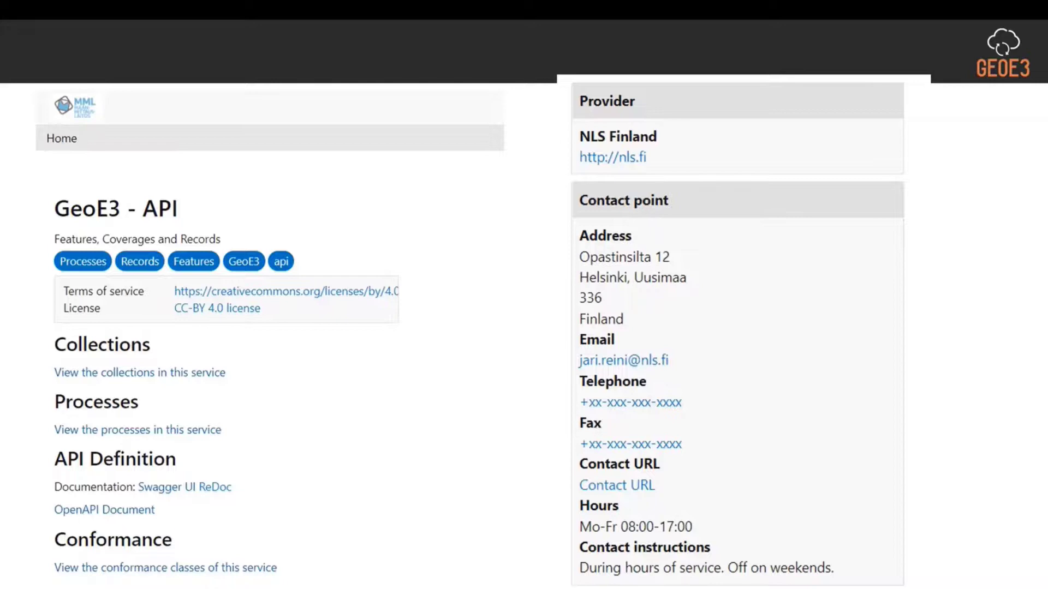
{"action": "left_click", "coordinate": [134, 377]}
{"action": "left_click", "coordinate": [125, 431]}
{"action": "left_click", "coordinate": [116, 567]}
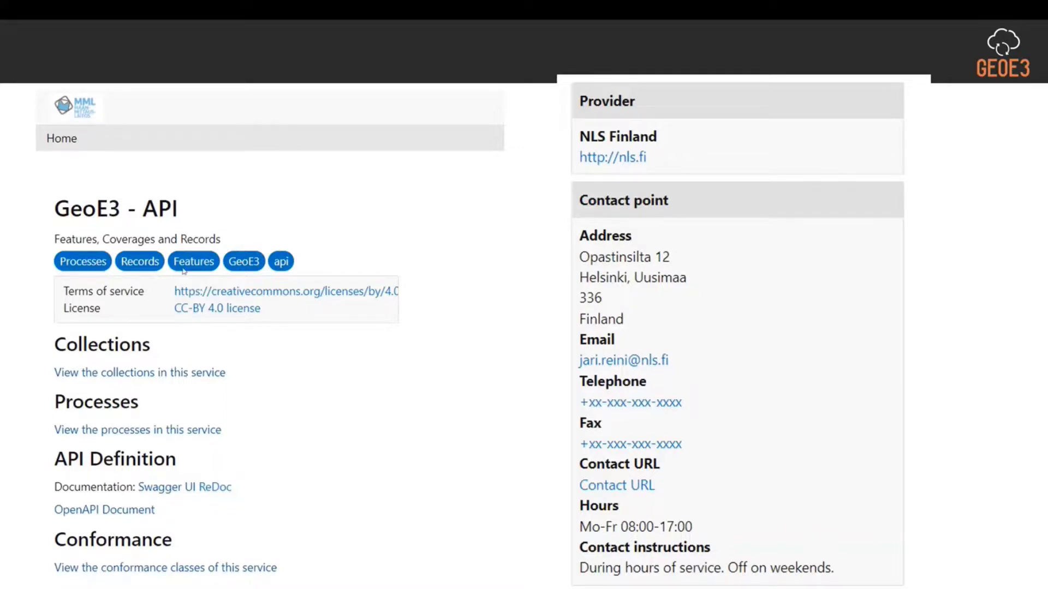